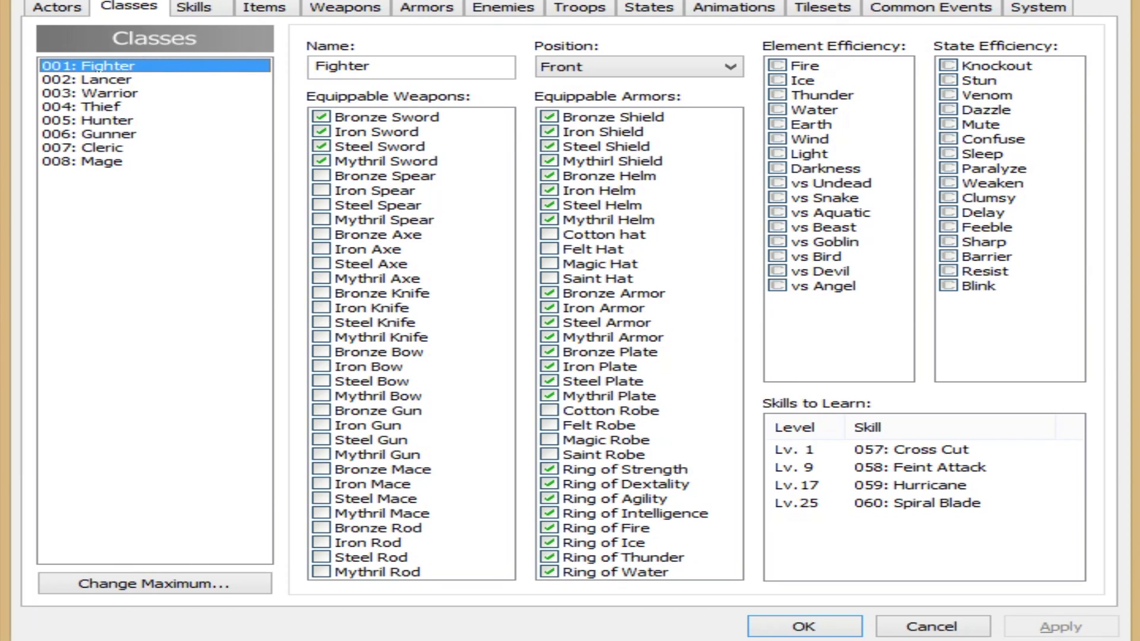
# Review the Lancer, Warrior, Thief, Hunter, Gunner, Cleric and Mage classes, then bring up the class maximum of 8.
pyautogui.click(87, 78)
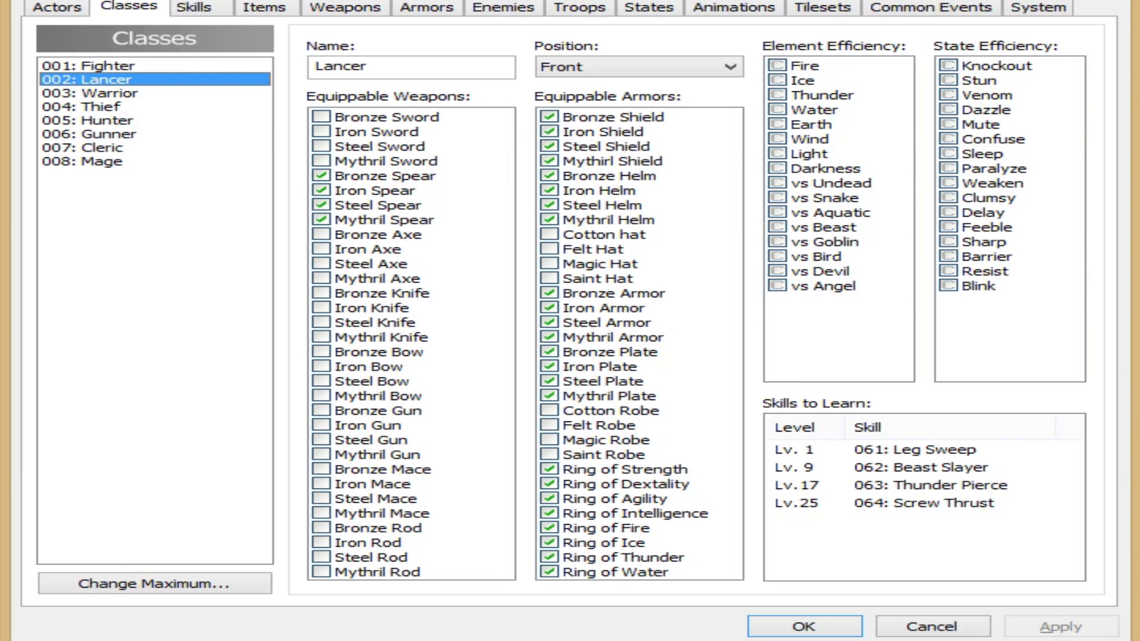
pyautogui.click(89, 93)
pyautogui.click(81, 106)
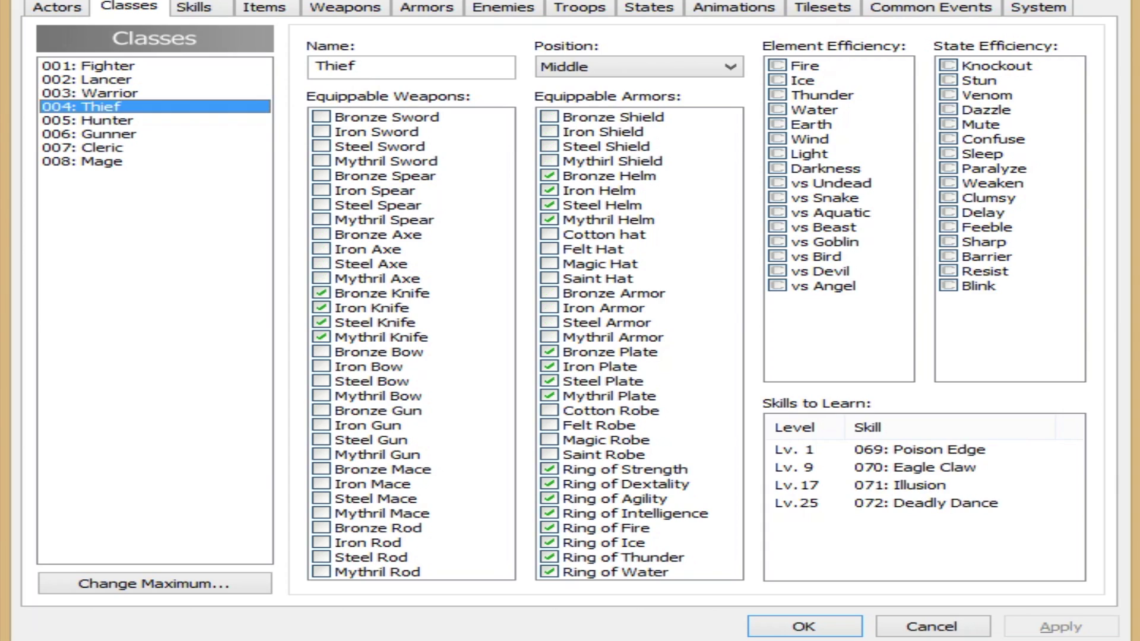
pyautogui.click(87, 120)
pyautogui.click(88, 134)
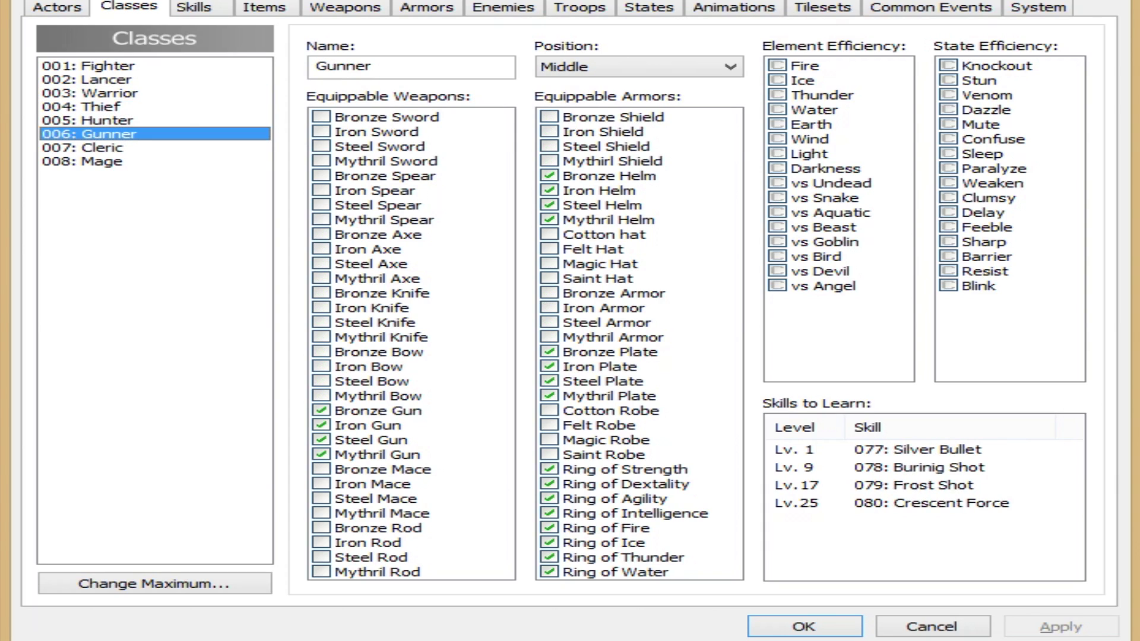
pyautogui.click(89, 147)
pyautogui.click(103, 161)
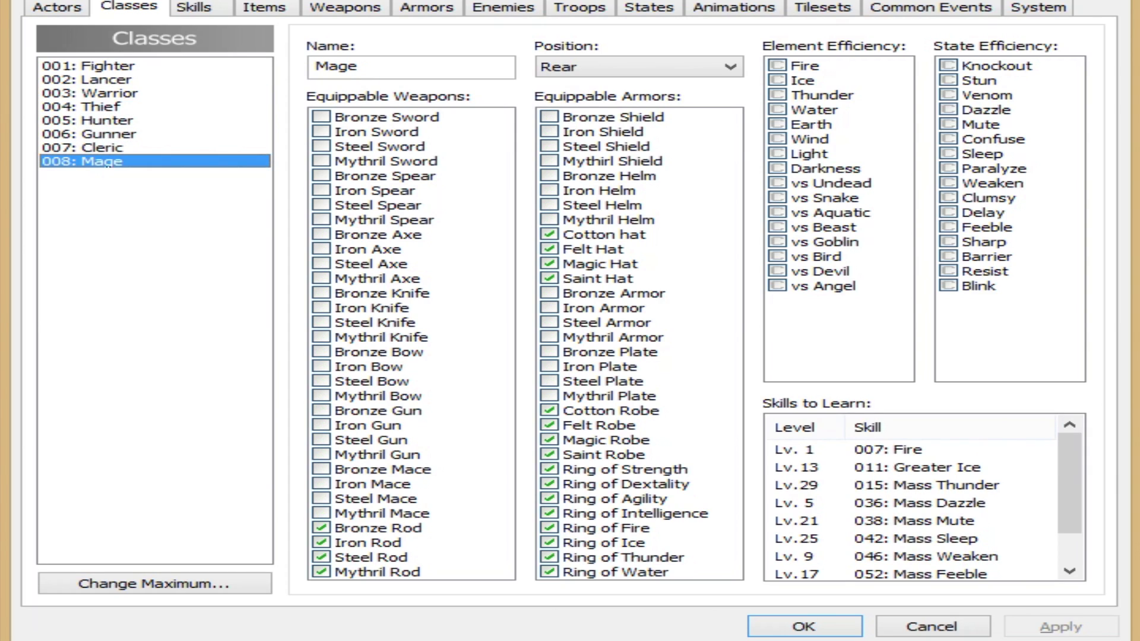
pyautogui.click(173, 586)
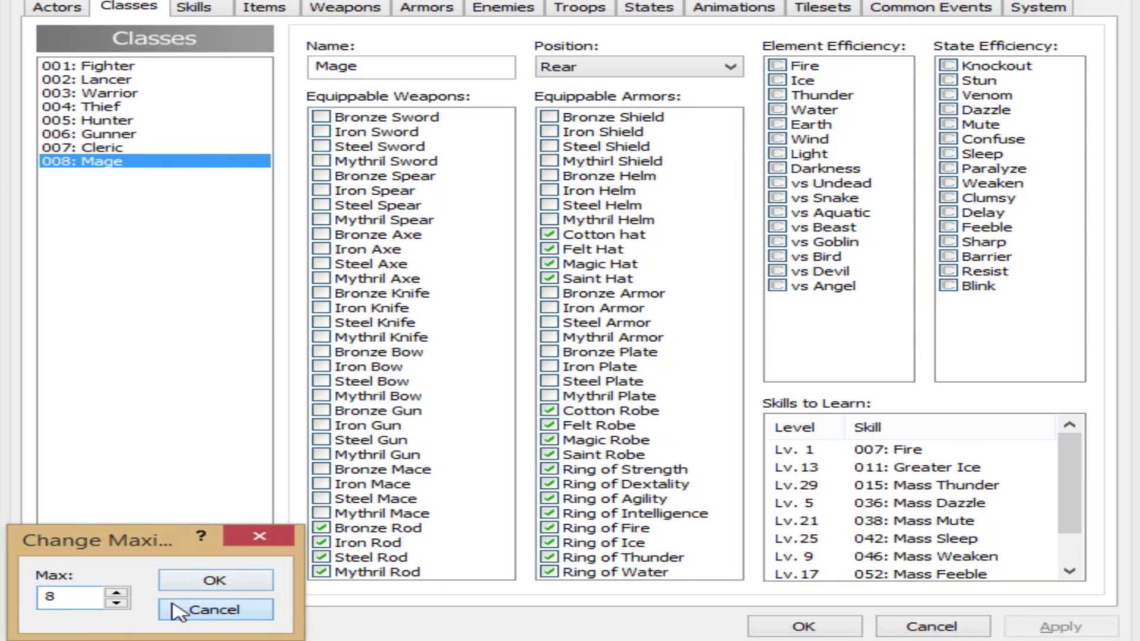
# Raise the maximum number of classes from 8 to 9.
pyautogui.click(181, 606)
pyautogui.click(168, 586)
pyautogui.click(123, 590)
pyautogui.click(193, 581)
# Name the new class 009 'Martial Artist'.
pyautogui.click(173, 176)
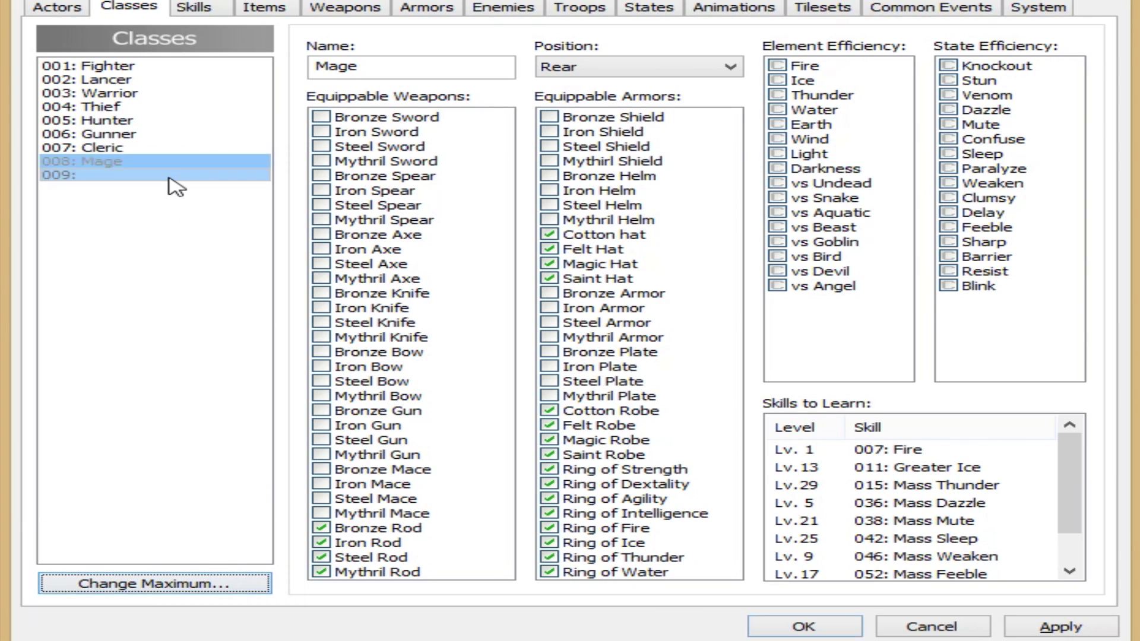
pyautogui.click(330, 65)
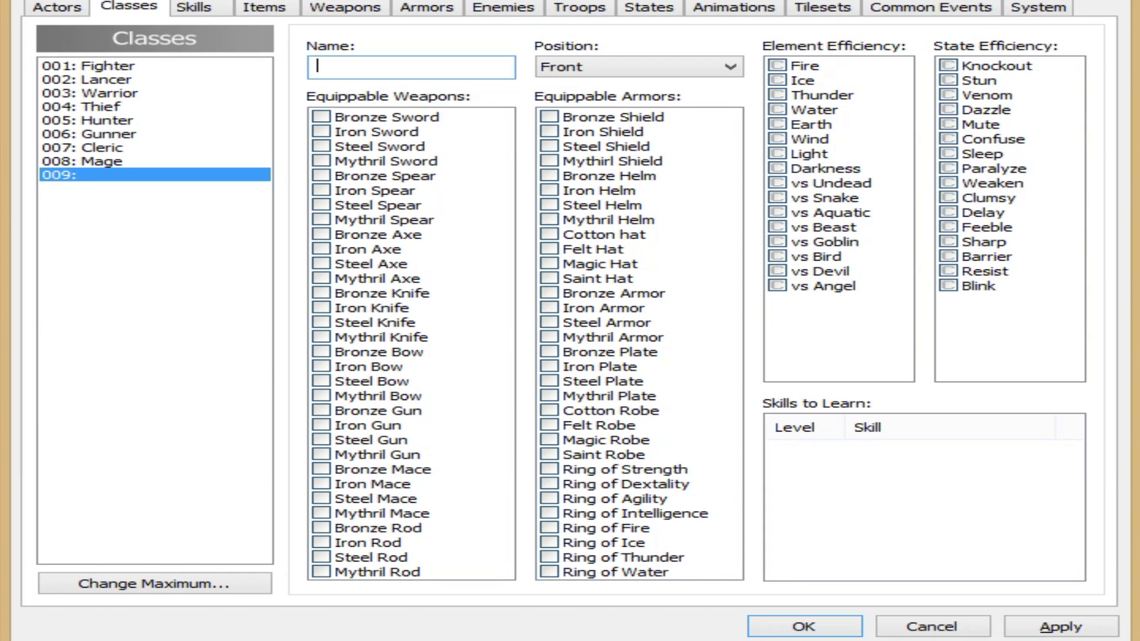
pyautogui.write('Martial Artist')
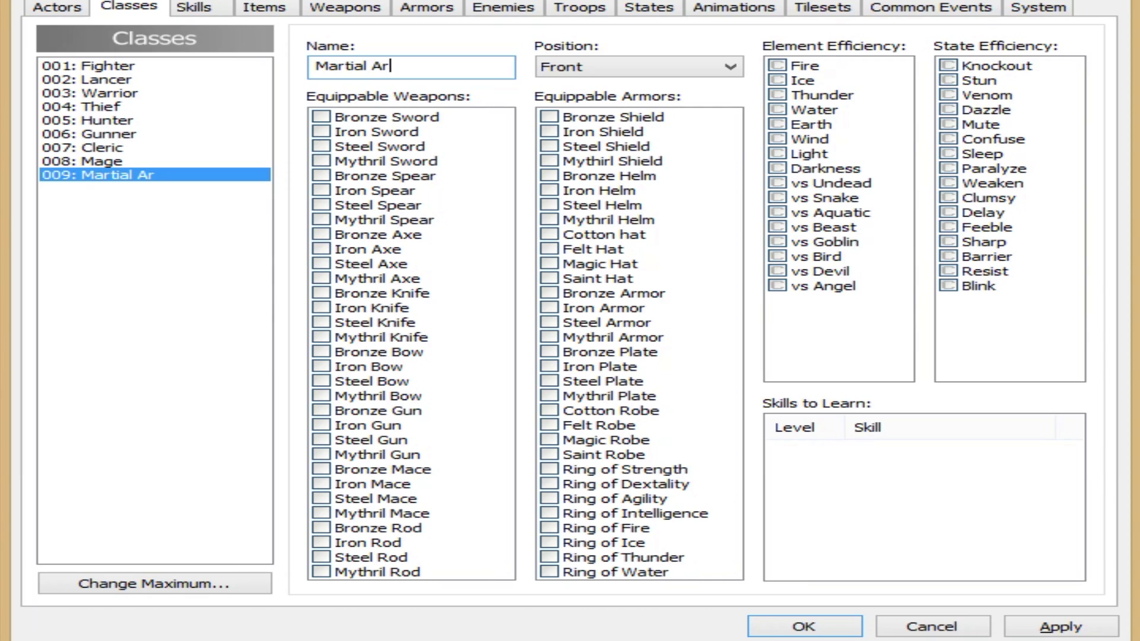
pyautogui.press('Tab')
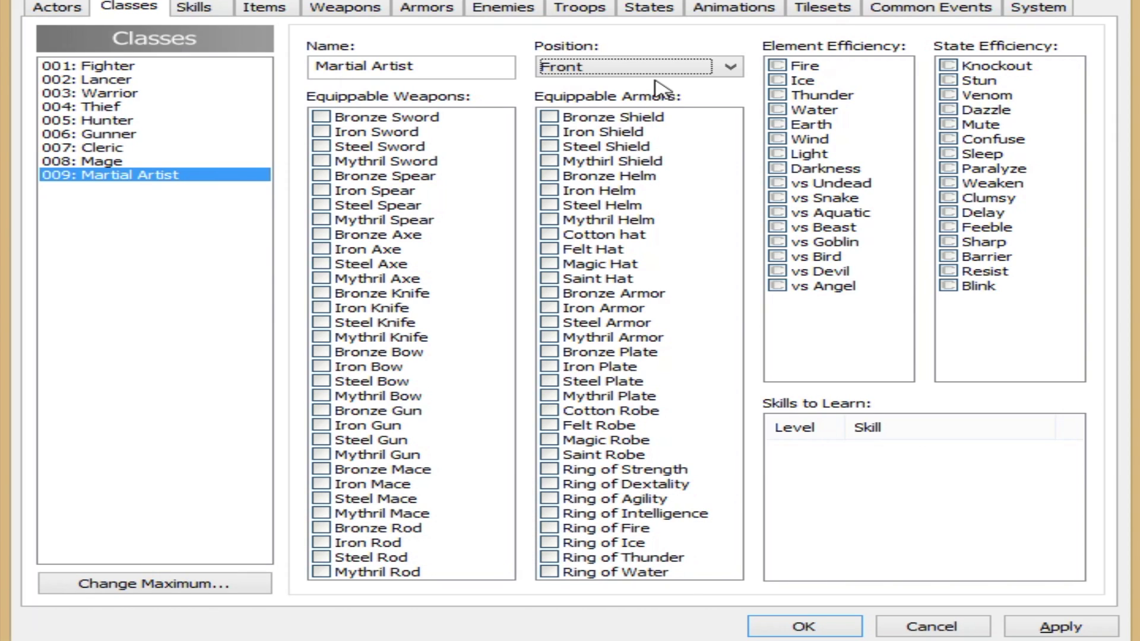
pyautogui.click(653, 67)
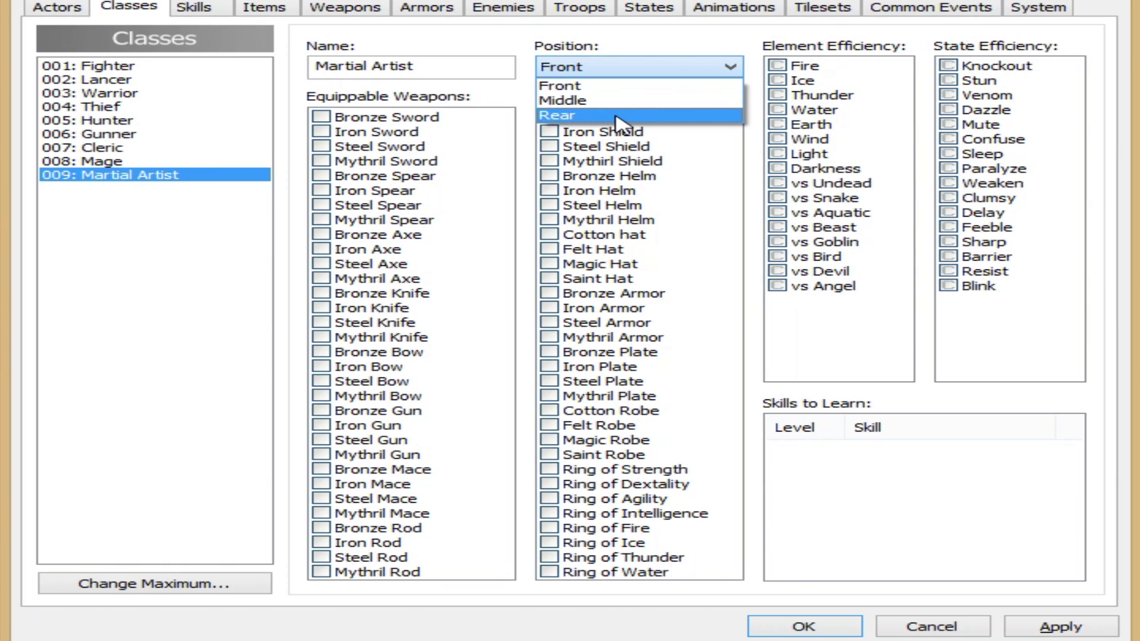
pyautogui.click(622, 86)
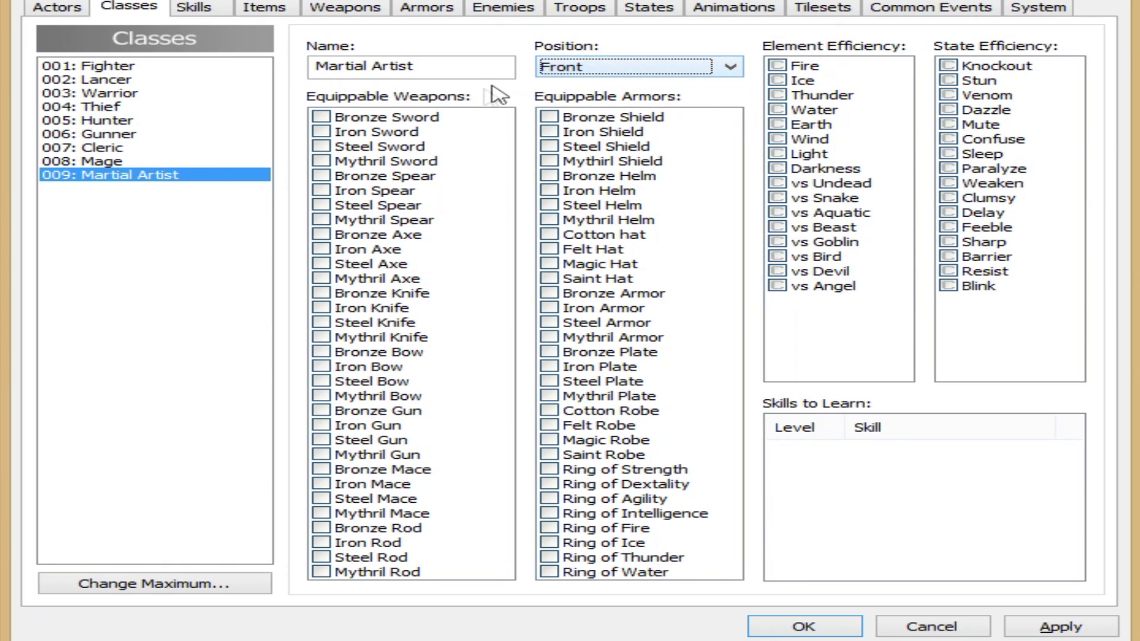
pyautogui.click(449, 382)
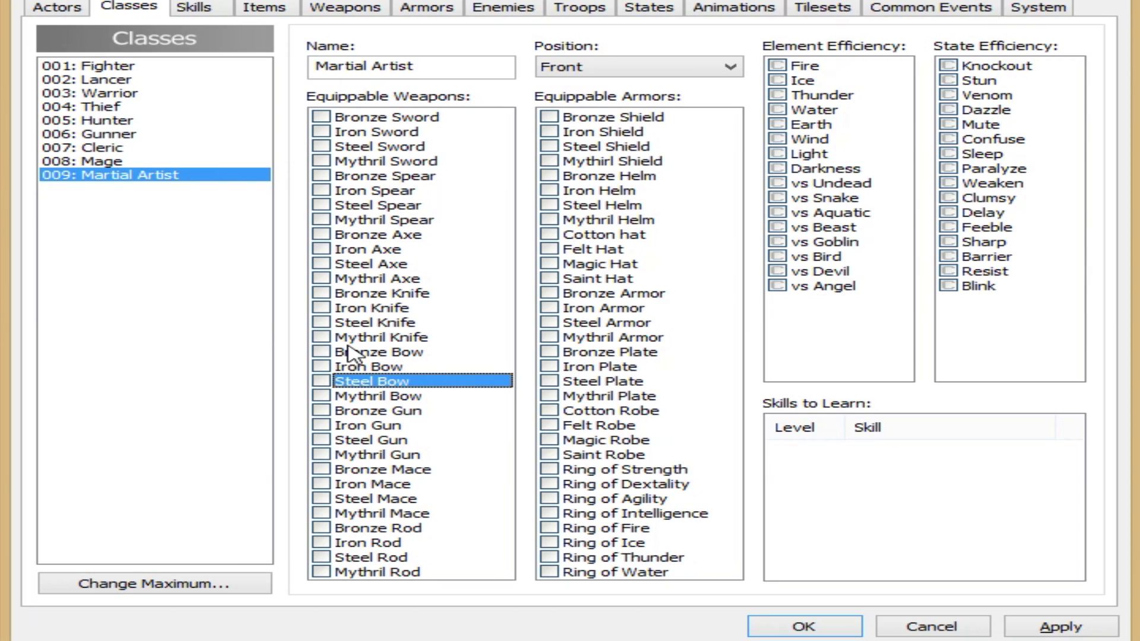
pyautogui.click(639, 235)
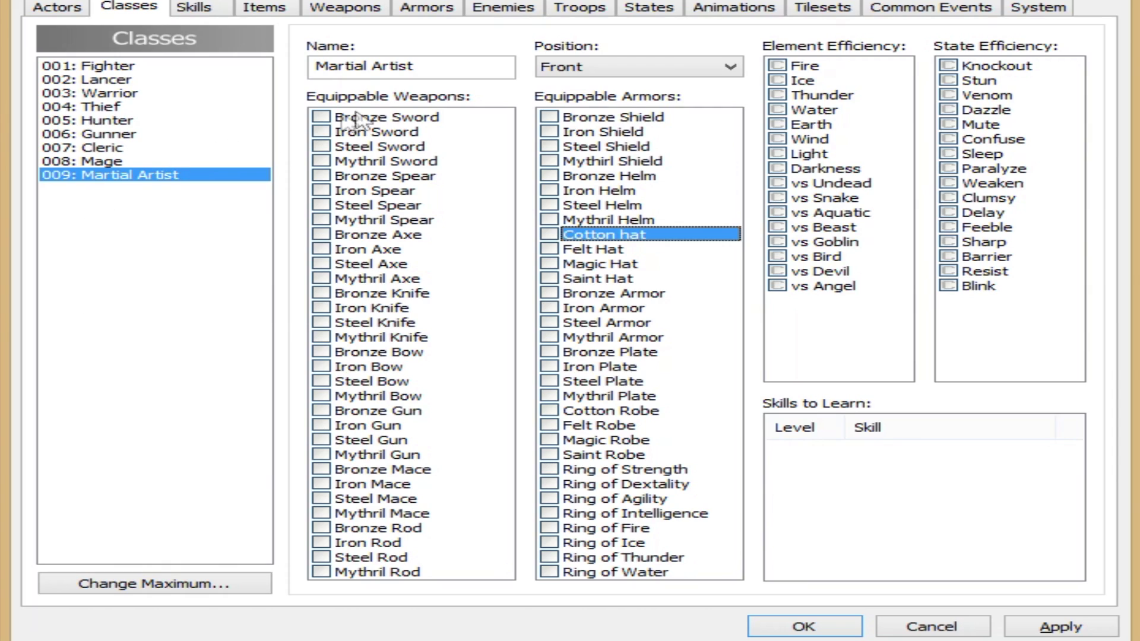
pyautogui.click(393, 117)
pyautogui.click(574, 133)
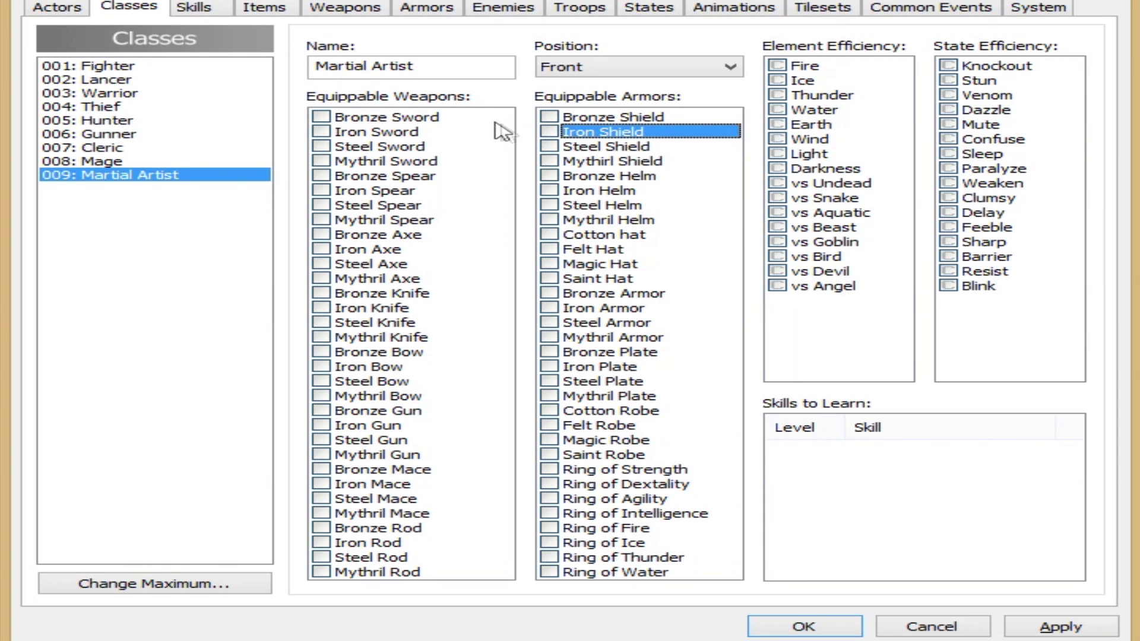
pyautogui.click(457, 121)
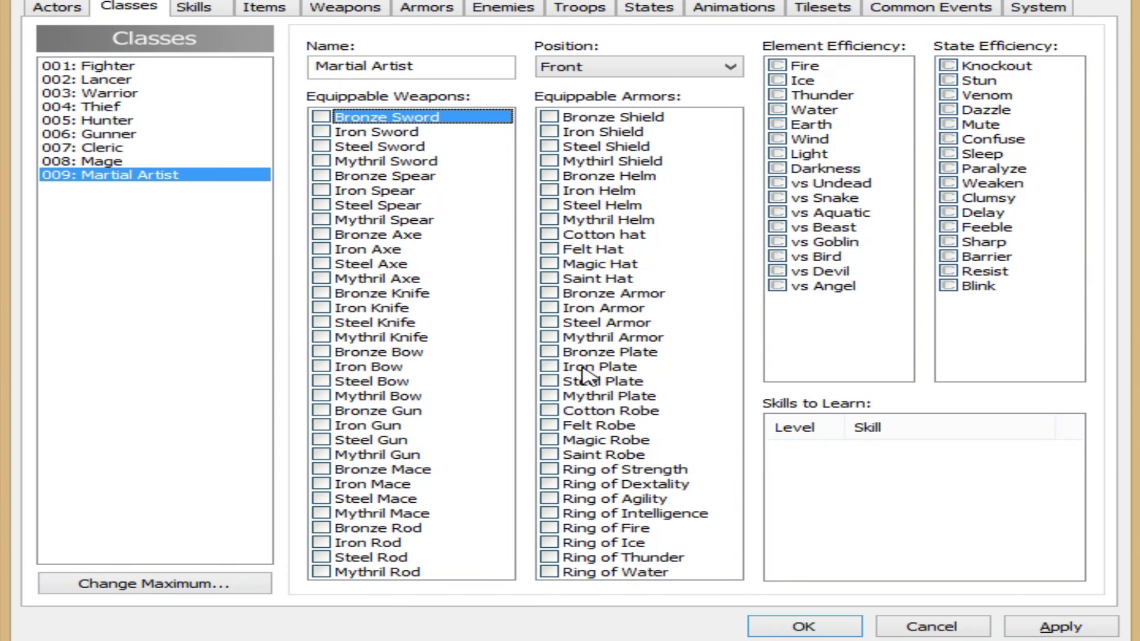
pyautogui.click(617, 148)
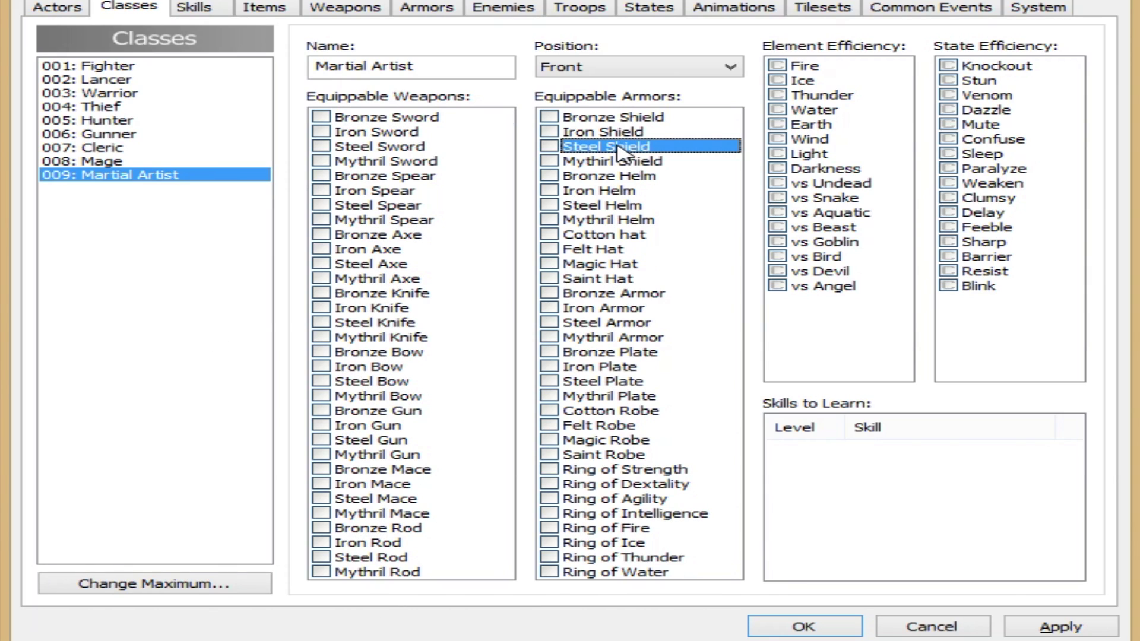
pyautogui.click(435, 117)
pyautogui.click(586, 118)
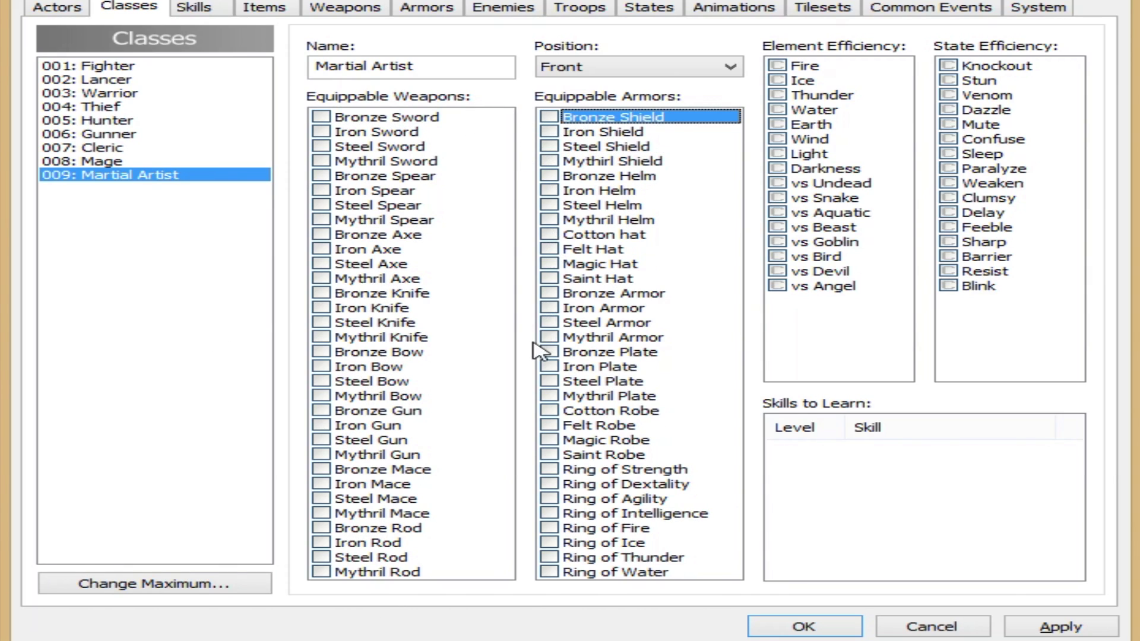
pyautogui.click(548, 250)
pyautogui.click(549, 264)
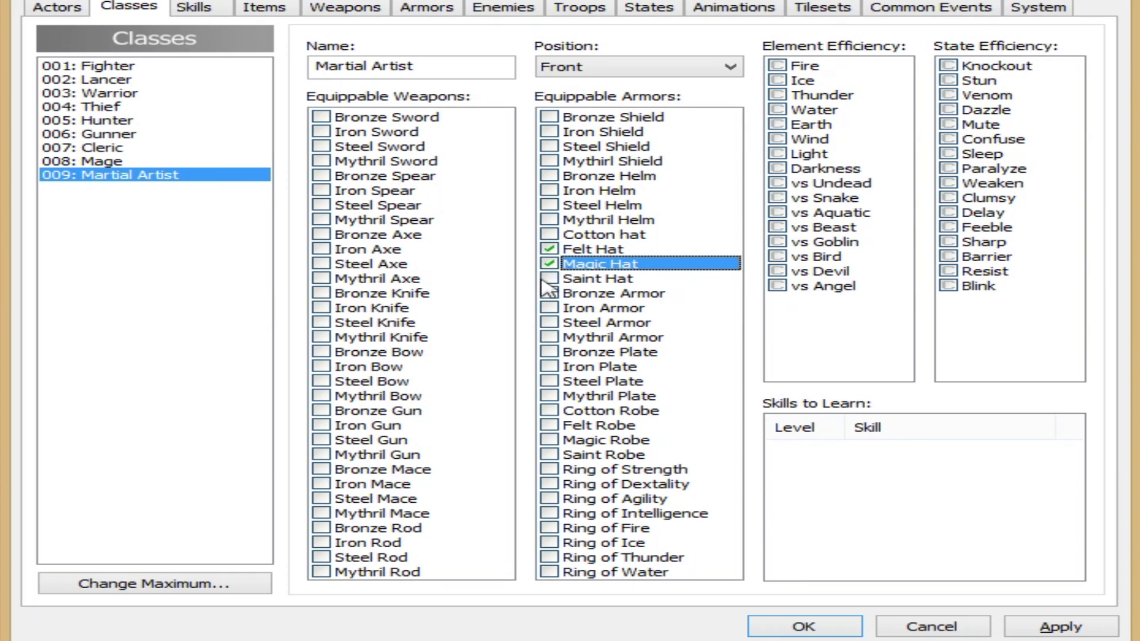
pyautogui.click(549, 279)
pyautogui.click(550, 235)
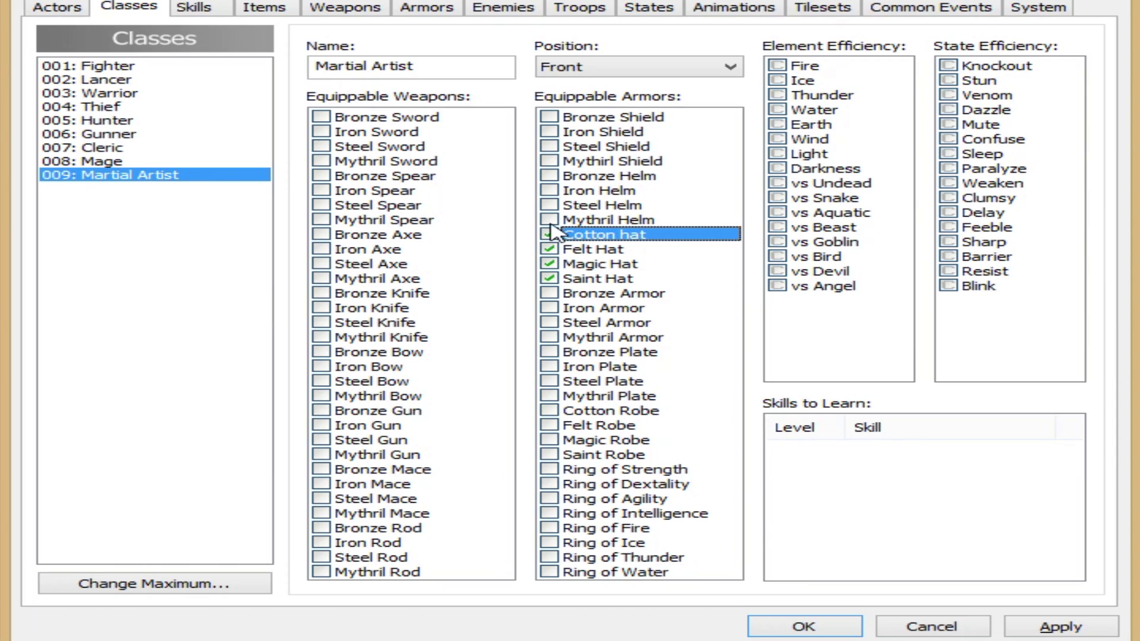
pyautogui.click(550, 235)
pyautogui.click(549, 250)
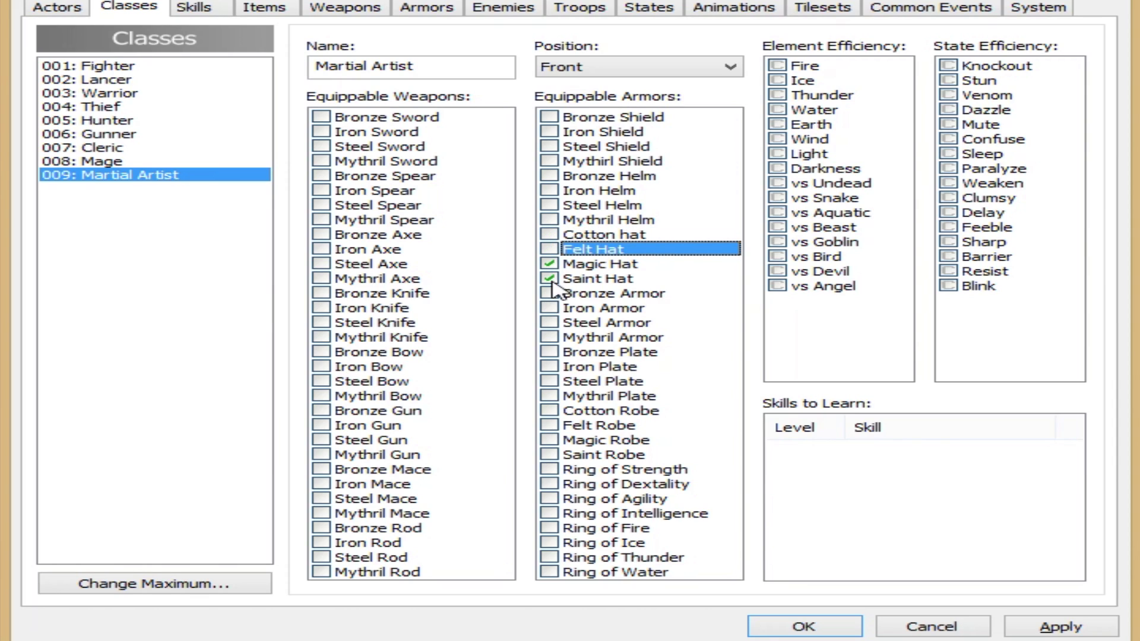
pyautogui.click(549, 264)
pyautogui.click(549, 278)
pyautogui.click(902, 334)
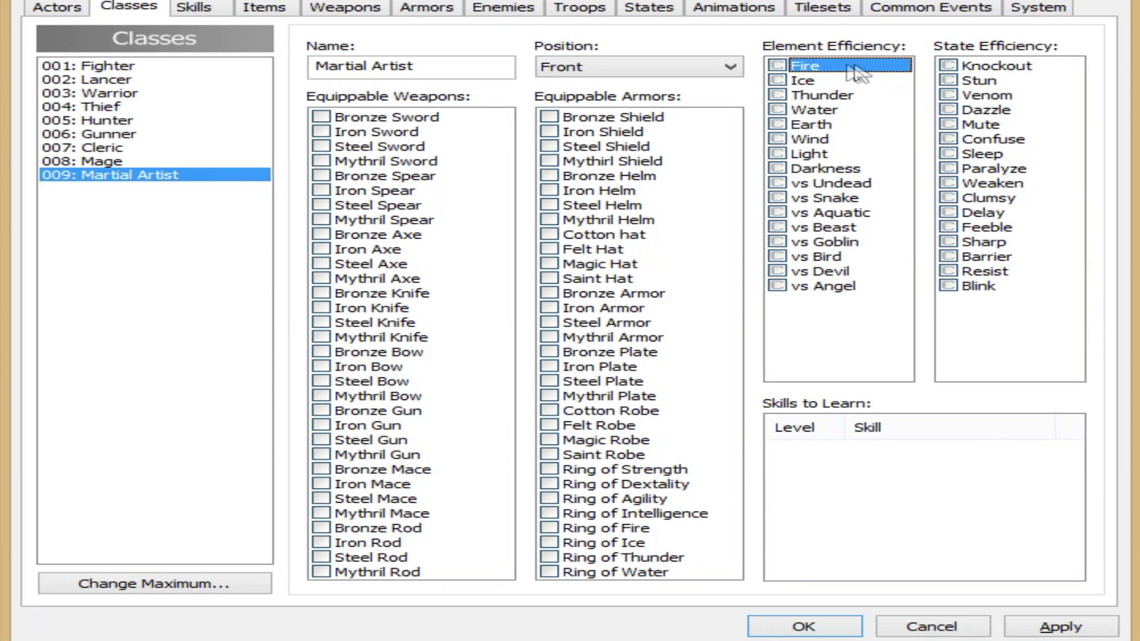
pyautogui.click(781, 67)
pyautogui.click(778, 66)
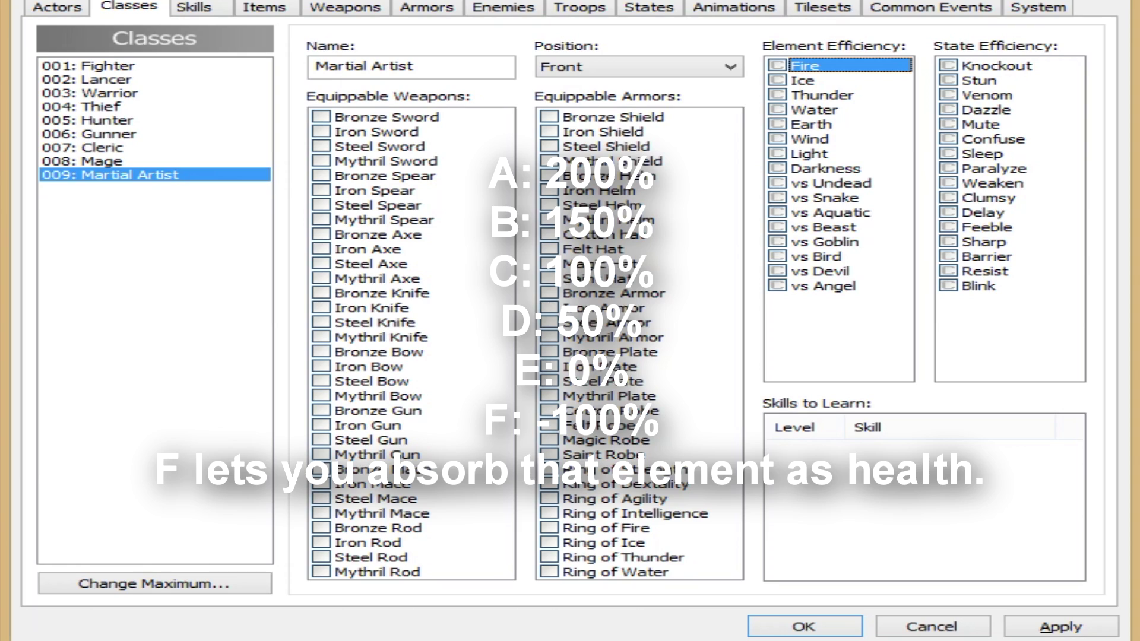
pyautogui.click(777, 66)
pyautogui.doubleClick(778, 67)
pyautogui.click(778, 67)
pyautogui.press('Tab')
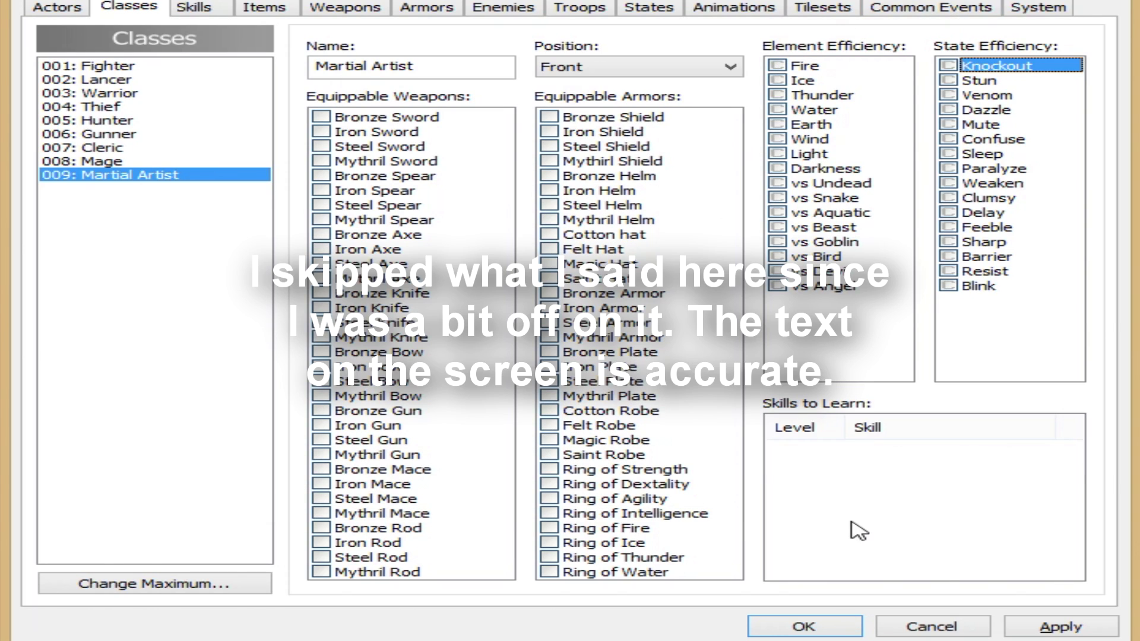
pyautogui.press('Tab')
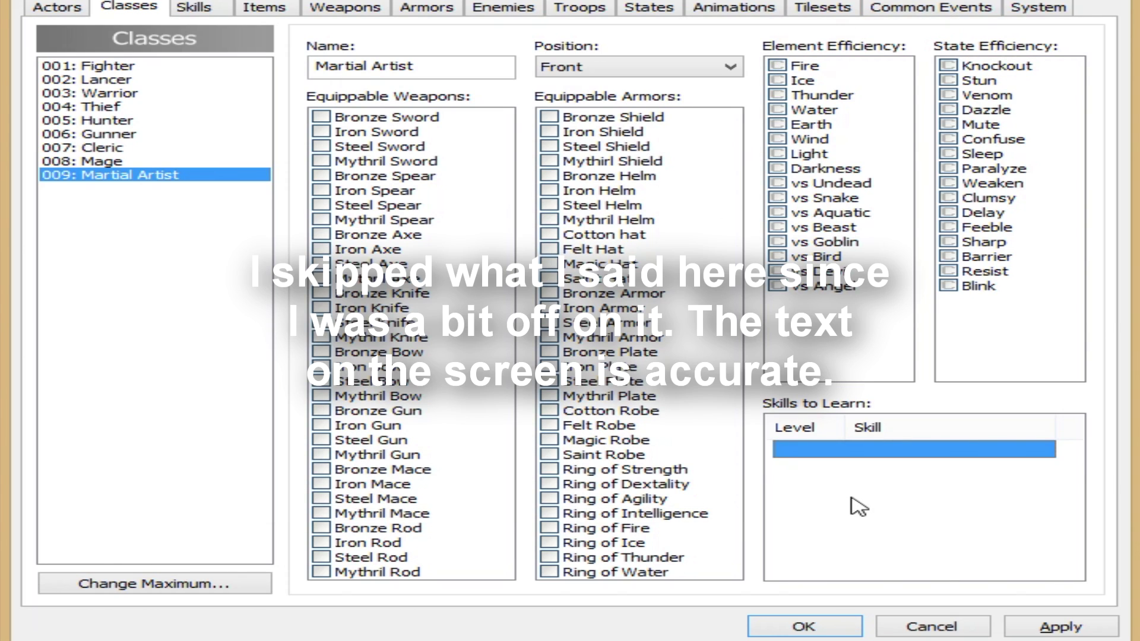
pyautogui.doubleClick(855, 453)
# Add 072 Deadly Dance as a skill learned at level 1.
pyautogui.click(849, 525)
pyautogui.click(850, 524)
pyautogui.click(855, 529)
pyautogui.moveTo(960, 169); pyautogui.dragTo(962, 431)
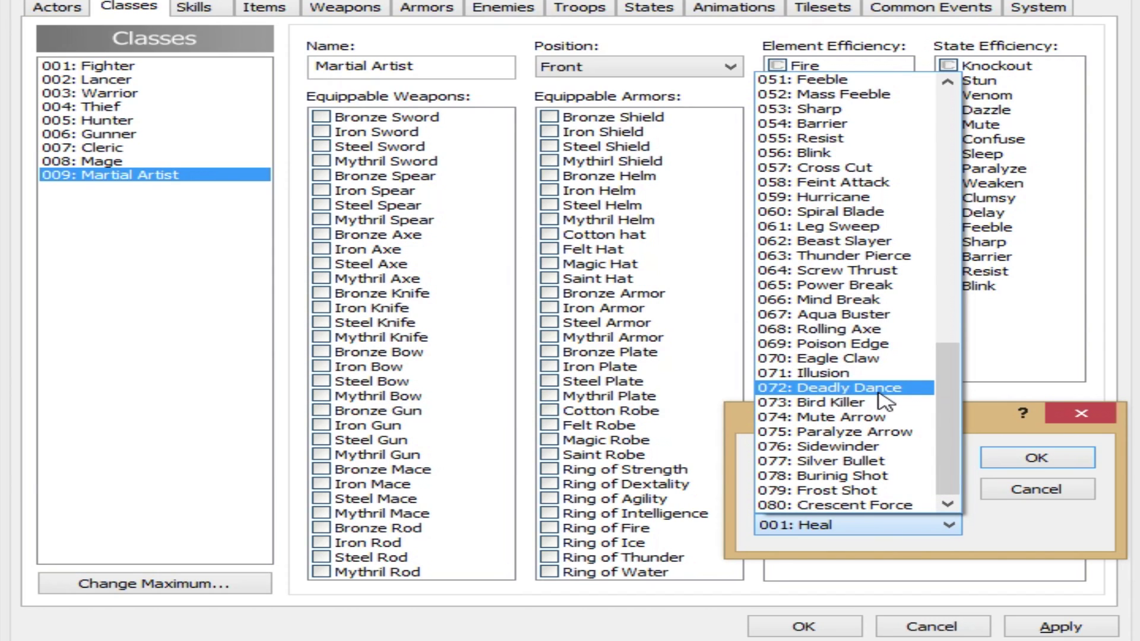
pyautogui.click(880, 392)
pyautogui.click(1032, 457)
# Add 061 Leg Sweep as a skill learned at level 5.
pyautogui.click(908, 468)
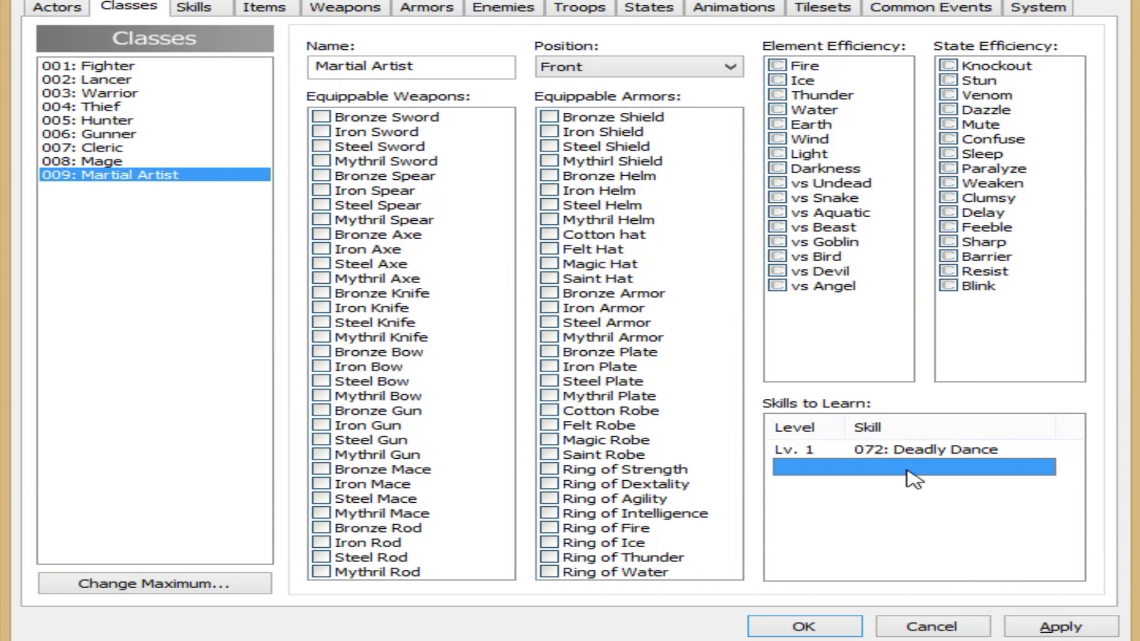
pyautogui.doubleClick(913, 468)
pyautogui.click(831, 470)
pyautogui.click(831, 470)
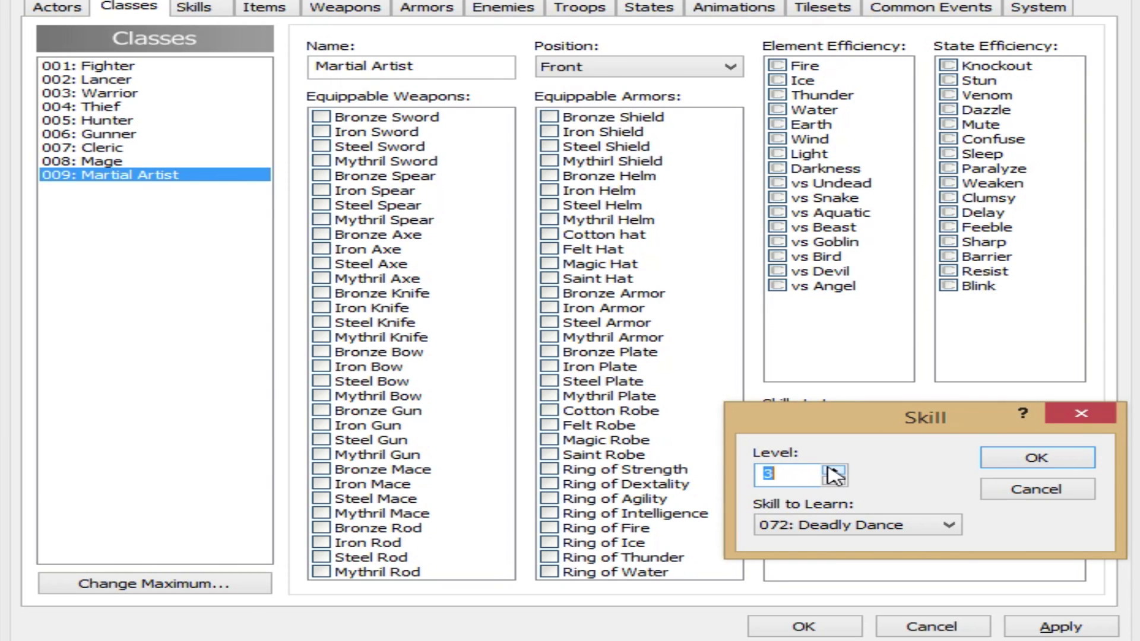
pyautogui.click(833, 470)
pyautogui.click(833, 470)
pyautogui.click(843, 525)
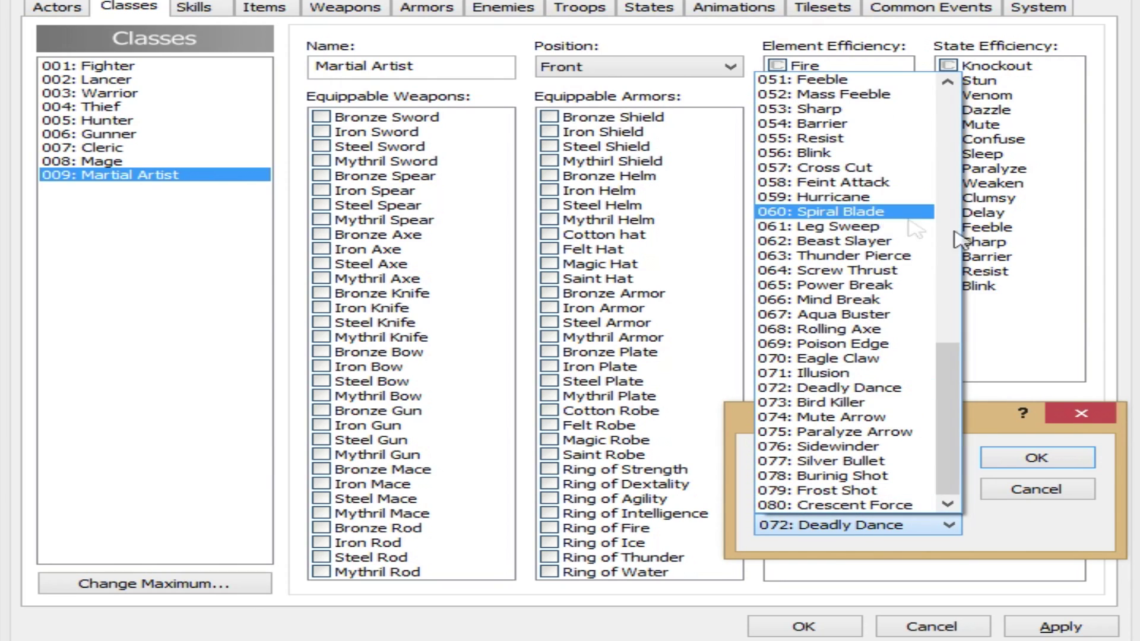
pyautogui.click(890, 226)
pyautogui.click(1018, 462)
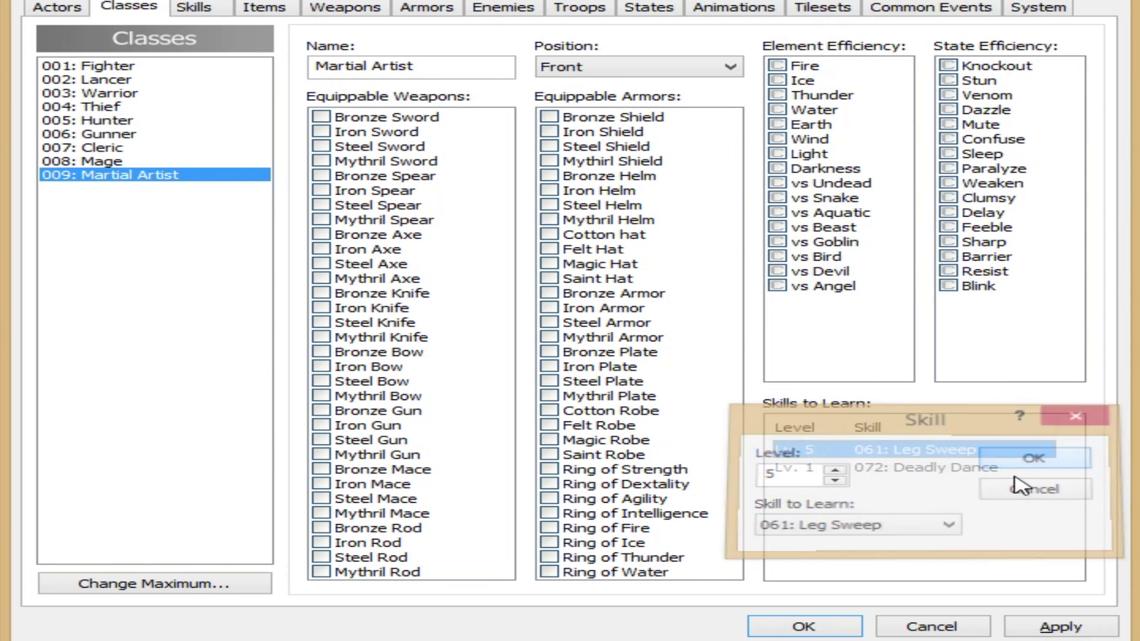
# Add 080 Crescent Force as a skill learned at level 9.
pyautogui.doubleClick(908, 486)
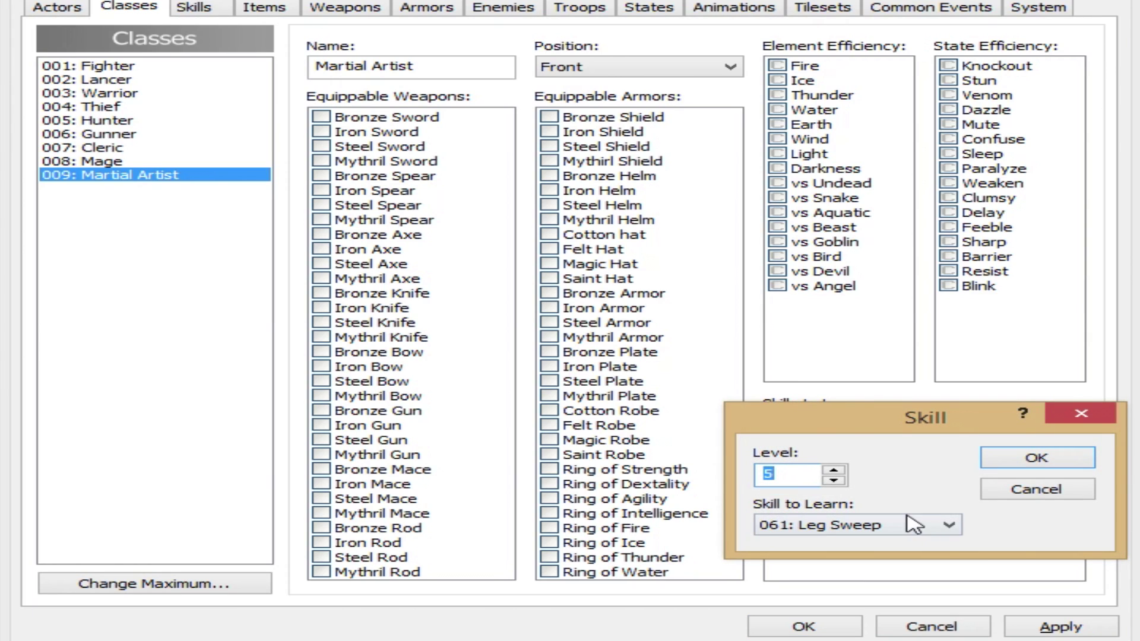
pyautogui.click(832, 471)
pyautogui.click(833, 470)
pyautogui.click(832, 470)
pyautogui.click(833, 470)
pyautogui.click(865, 524)
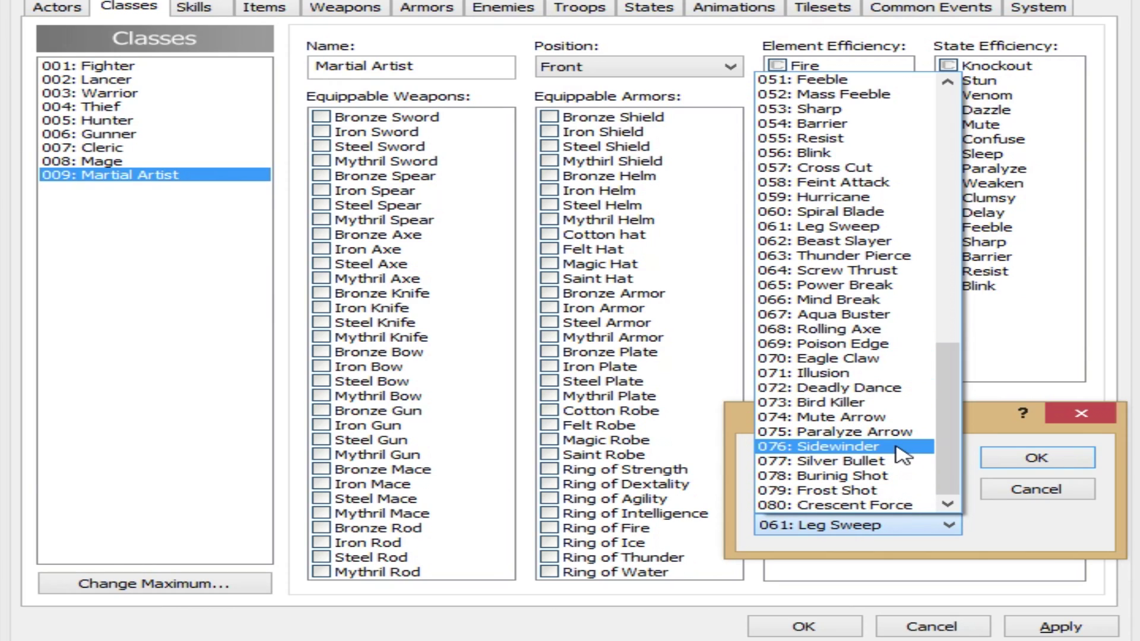
pyautogui.click(896, 505)
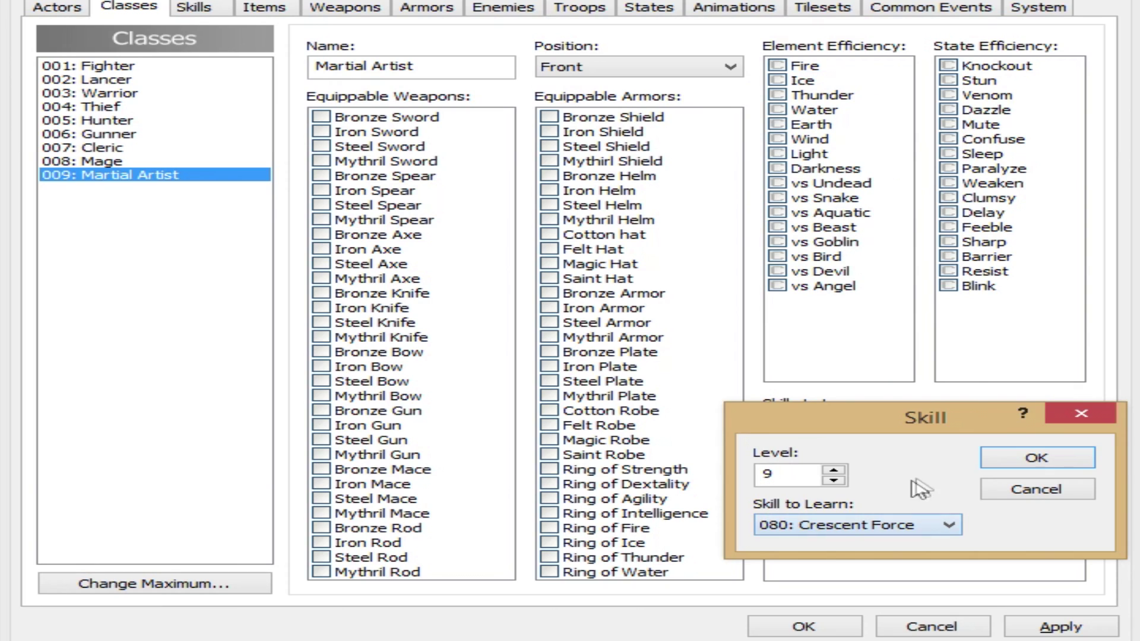
pyautogui.click(1015, 459)
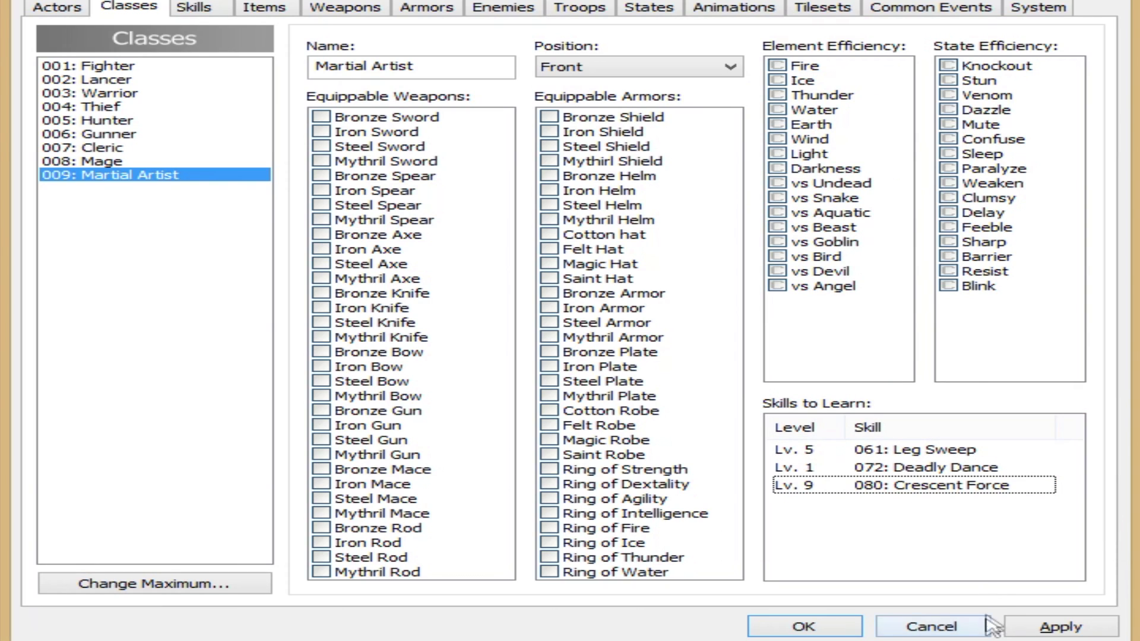